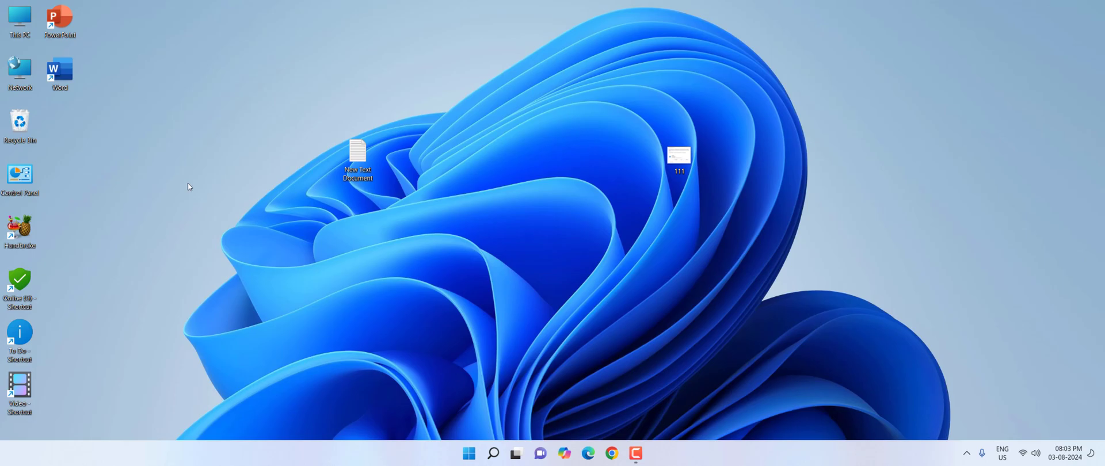
Step: Open USB Drive (I:) > DCIM > 100MEDIA in This PC and copy the DJI_0467 video
double_click(18, 23)
click(857, 157)
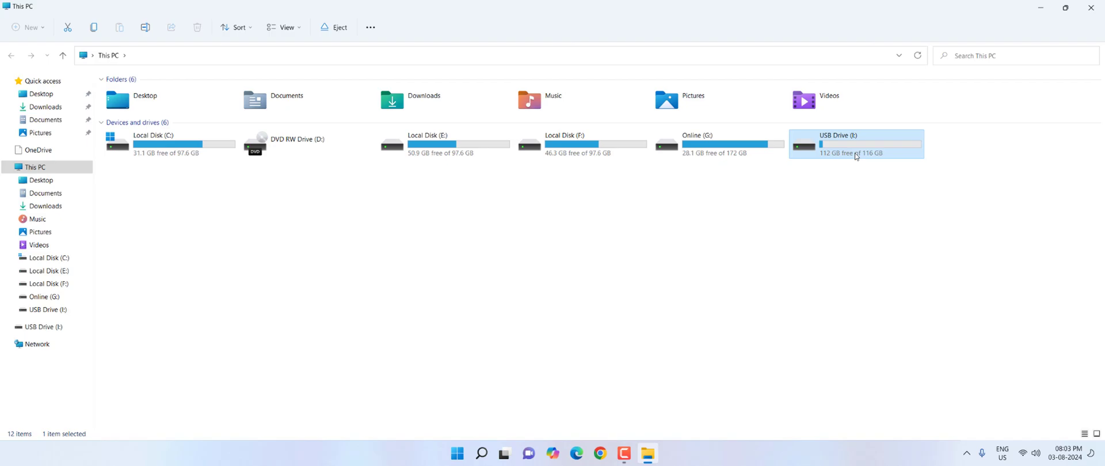
double_click(857, 157)
double_click(768, 104)
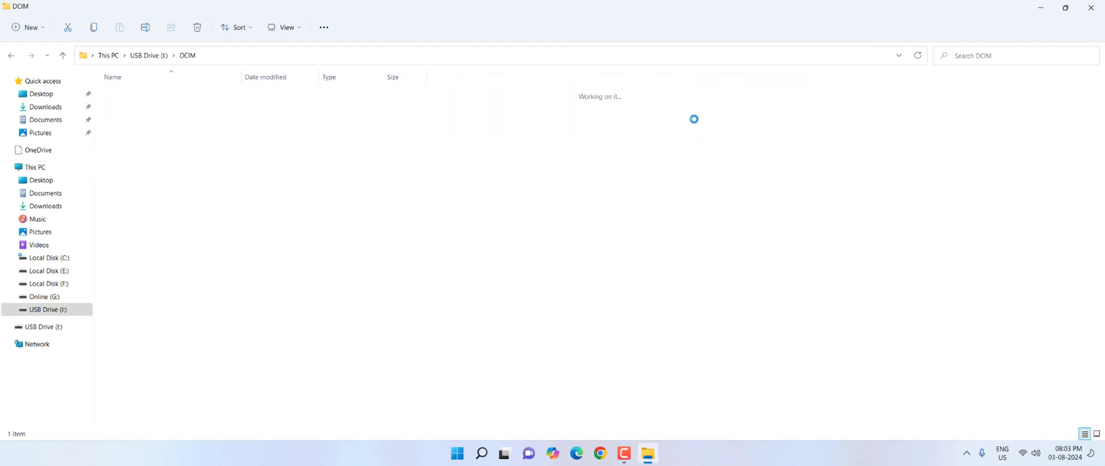
double_click(161, 98)
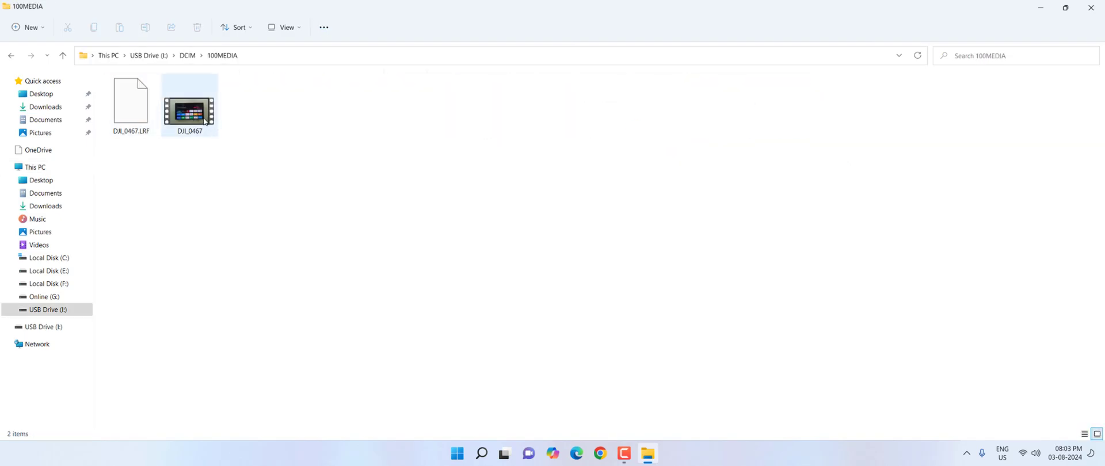
right_click(205, 122)
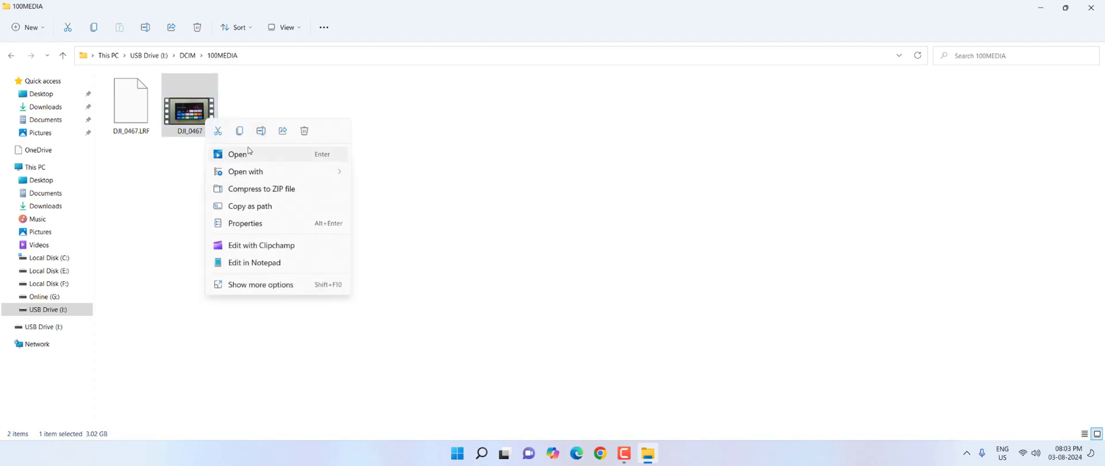
click(240, 132)
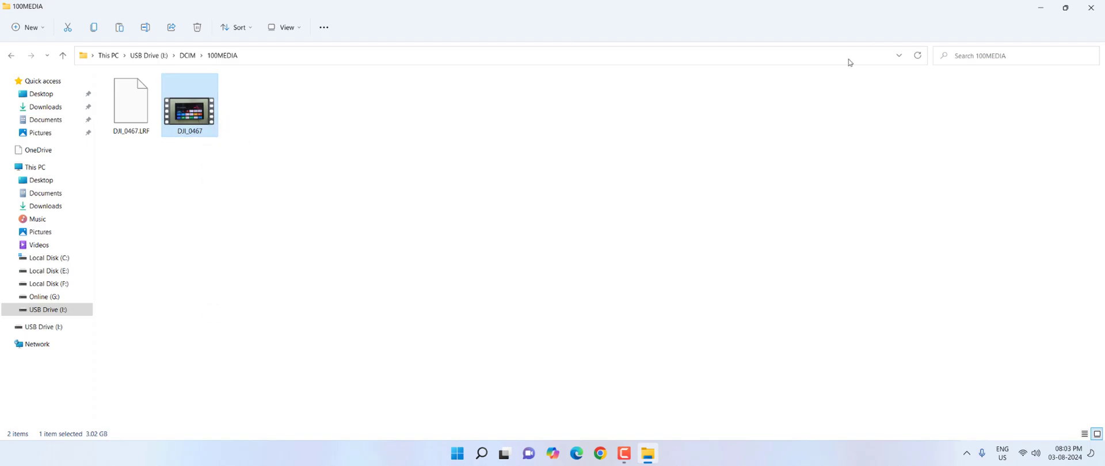
Step: Restore down the Explorer window and paste DJI_0467 onto the desktop with Ctrl+V
click(1065, 8)
right_click(147, 150)
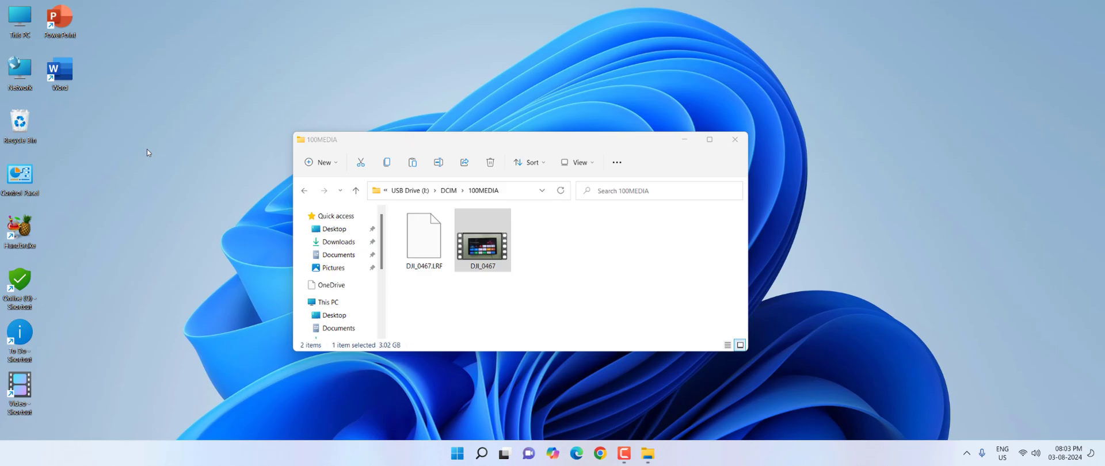
key(Escape)
key(ctrl+v)
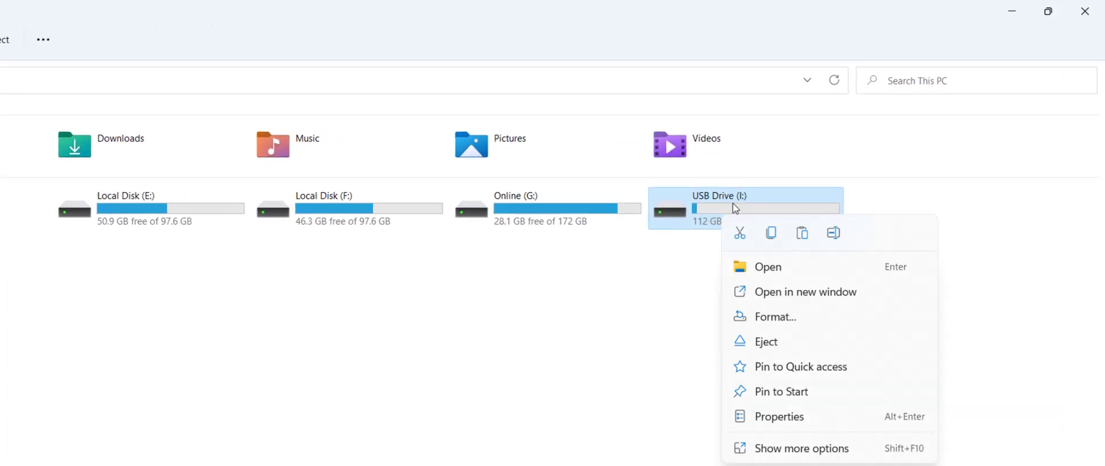
Step: Run Check > Scan and repair drive on USB Drive (I:) from its Properties Tools tab
click(793, 425)
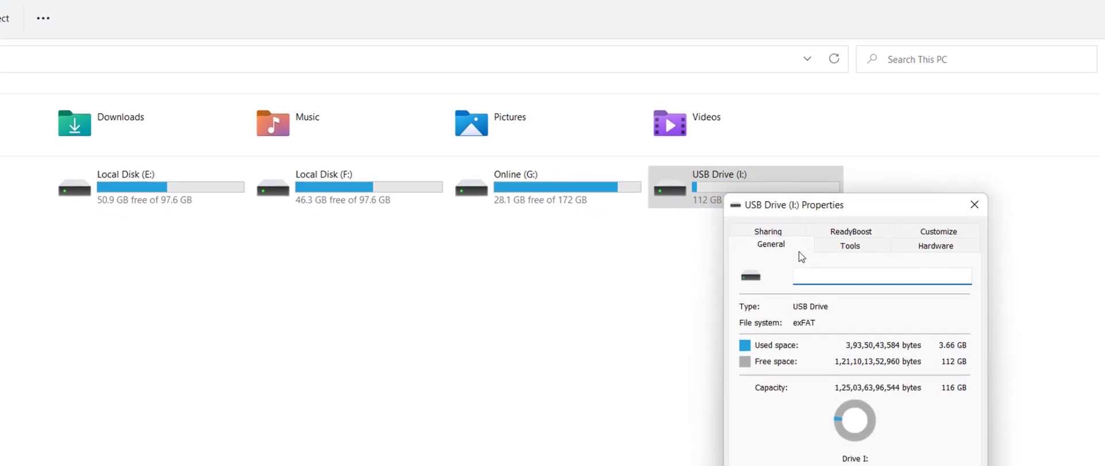
click(850, 247)
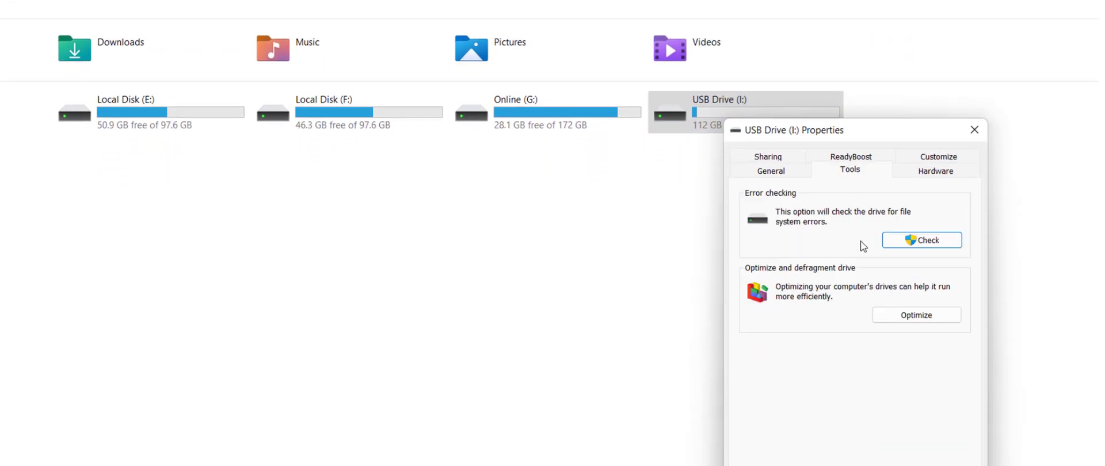
click(920, 246)
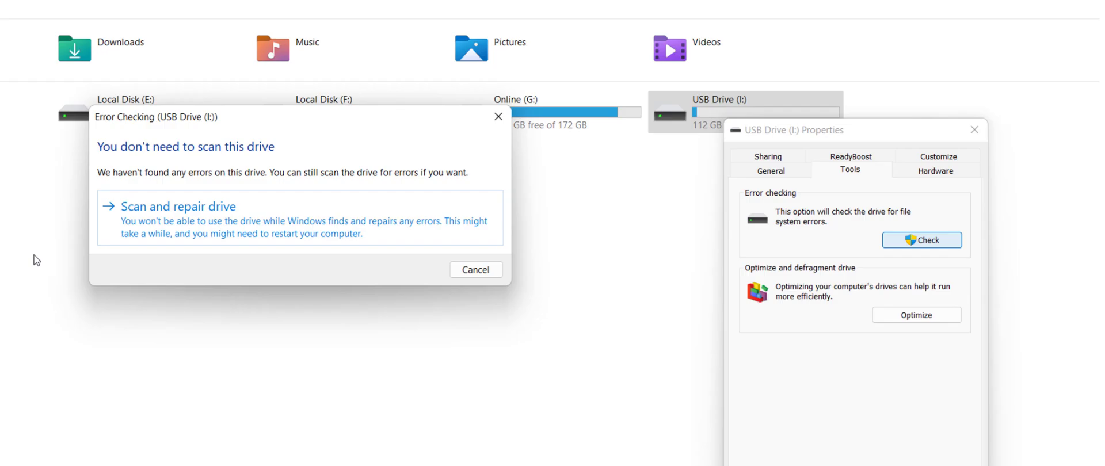
click(282, 224)
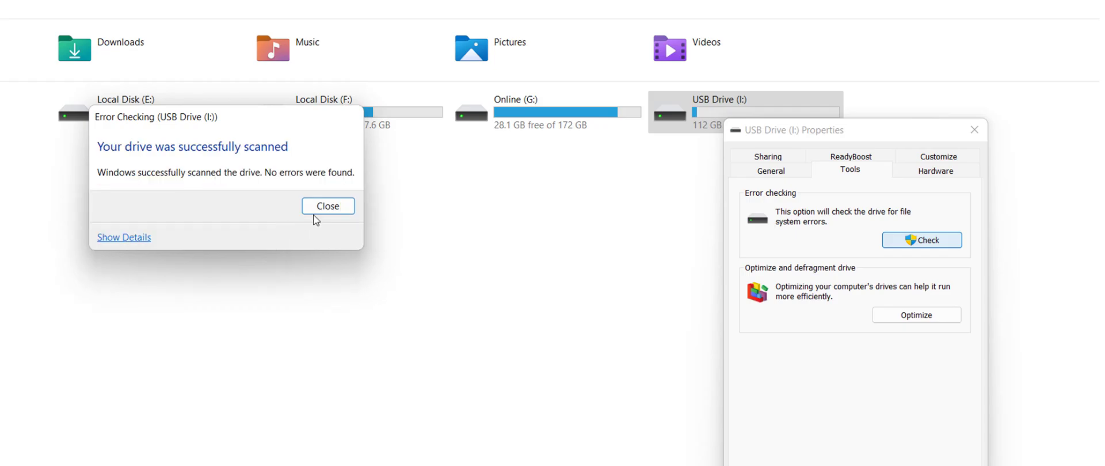
click(327, 207)
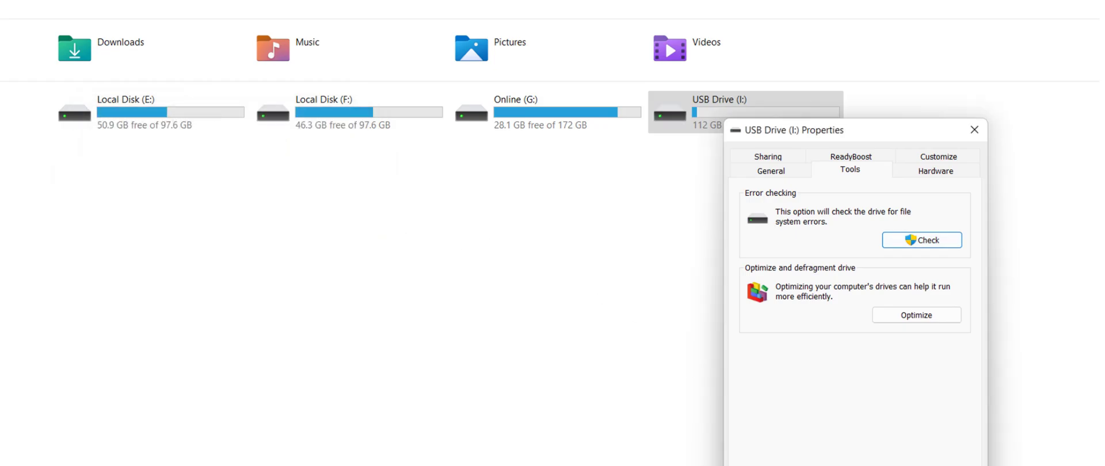
key(Escape)
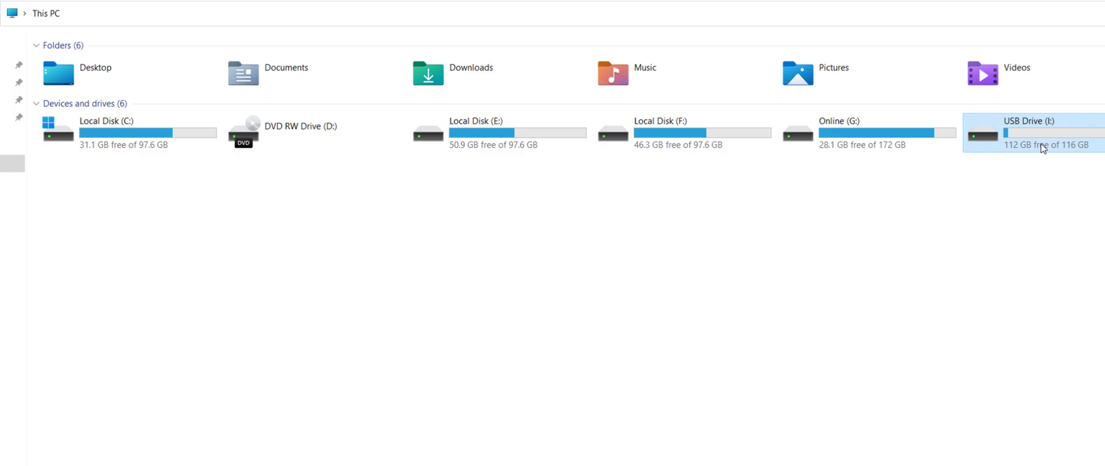
mouse_move(1033, 145)
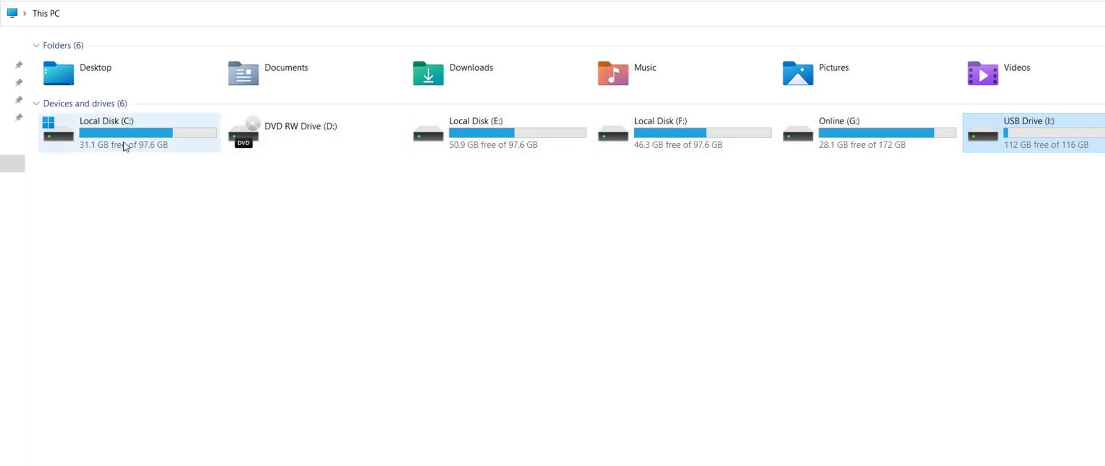
right_click(498, 137)
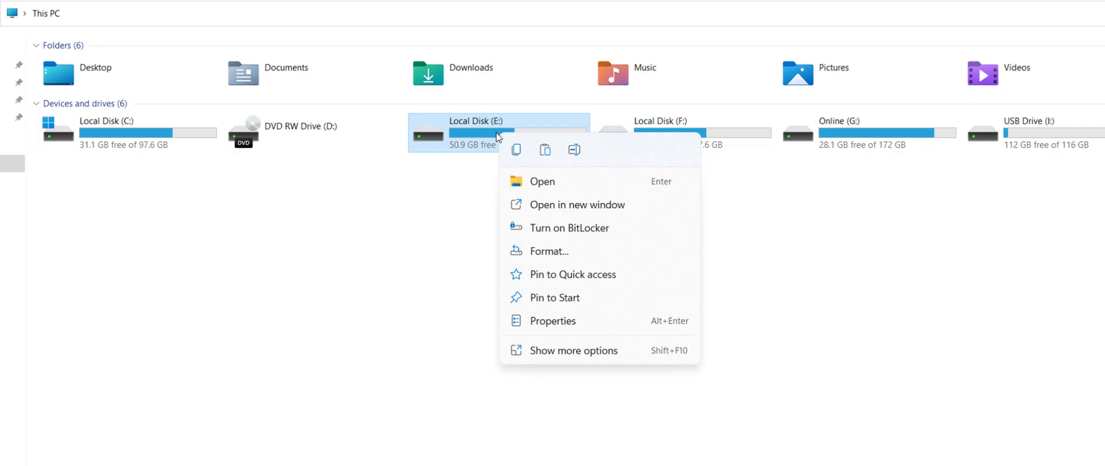
click(571, 321)
click(604, 180)
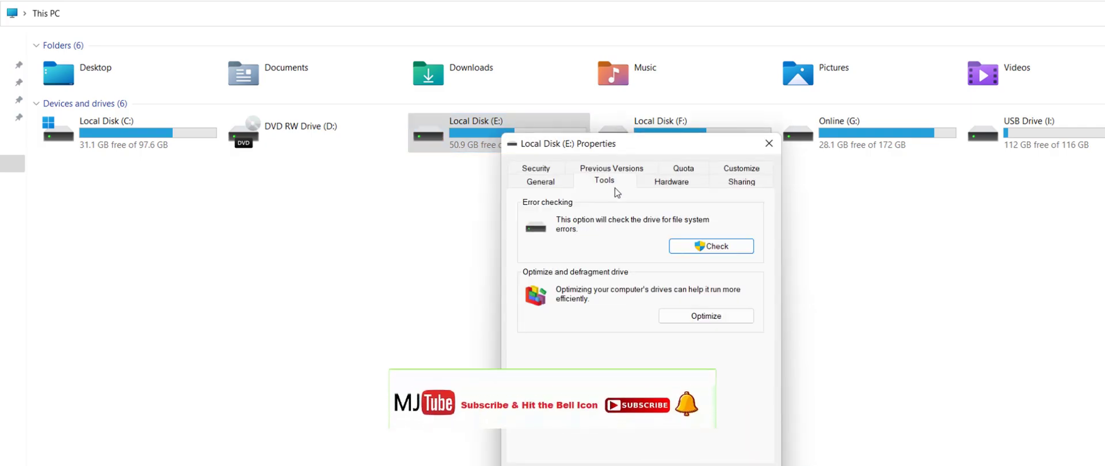
click(686, 250)
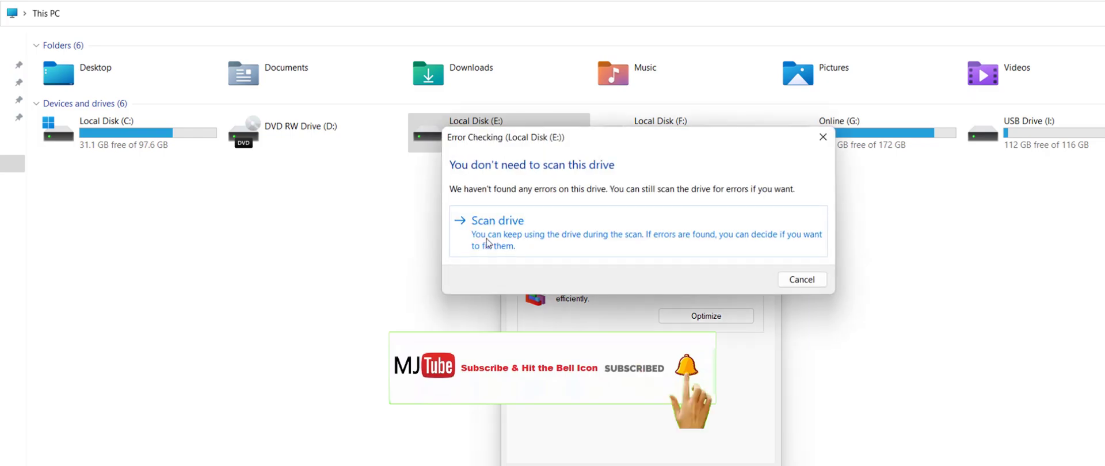
click(806, 279)
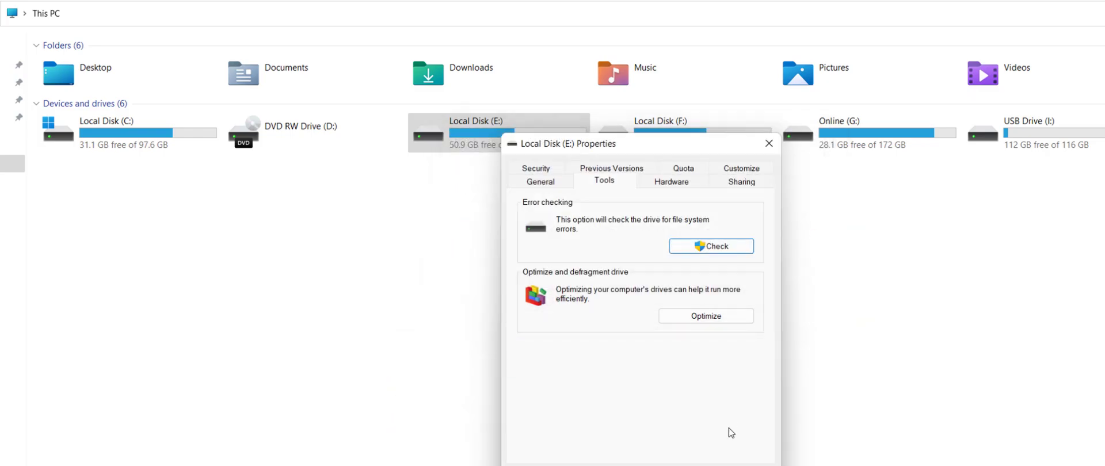
key(Escape)
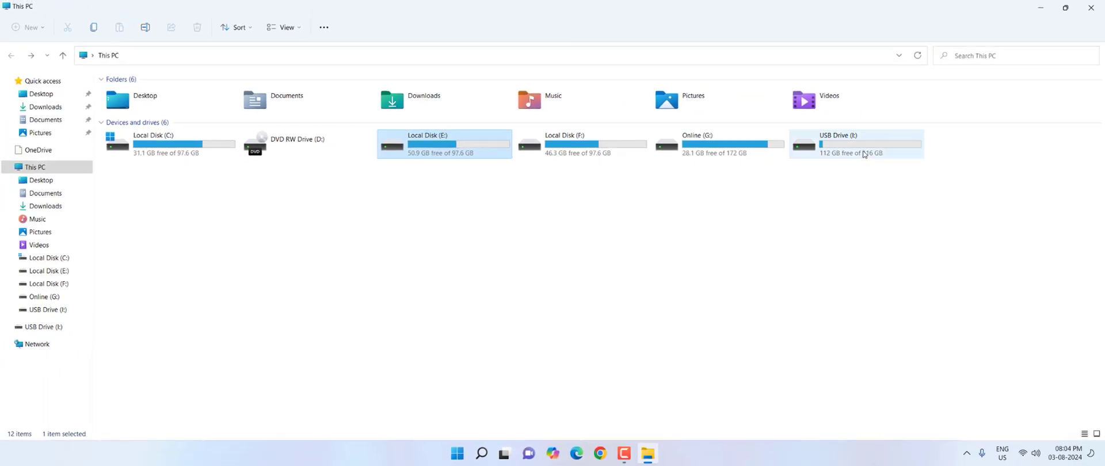
Step: Copy the DJI_0467 video from USB Drive (I:) > DCIM > 100MEDIA
double_click(864, 154)
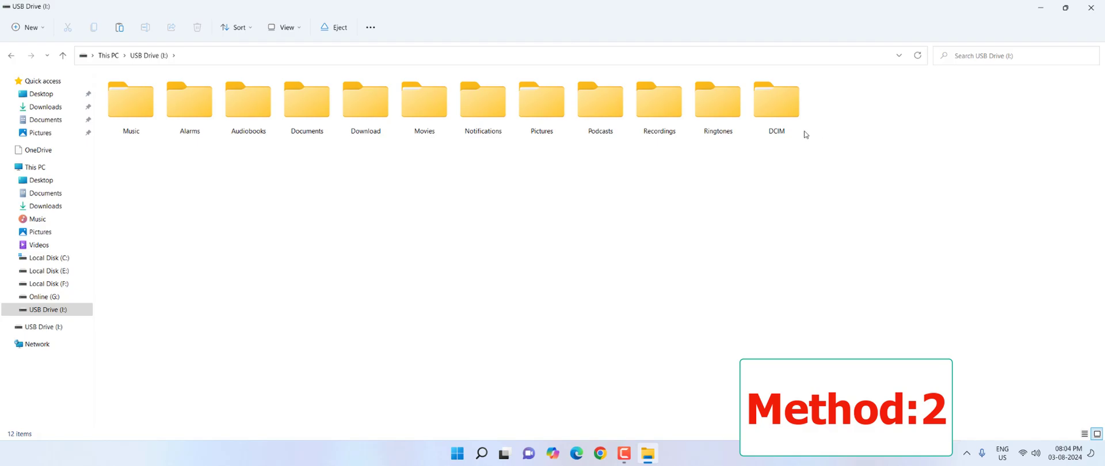
double_click(786, 115)
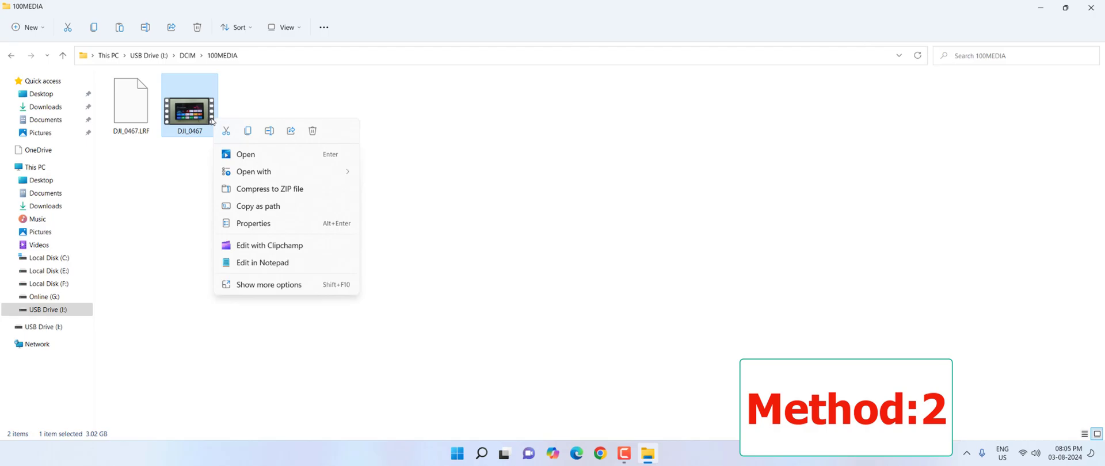
click(248, 132)
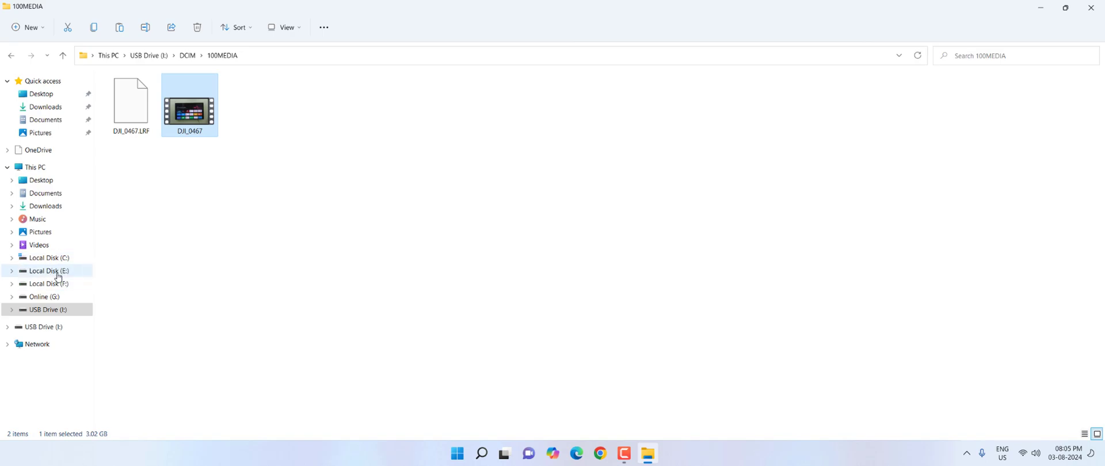
Step: Paste DJI_0467 into Local Disk (E:), then cancel the copy at 9%
click(58, 272)
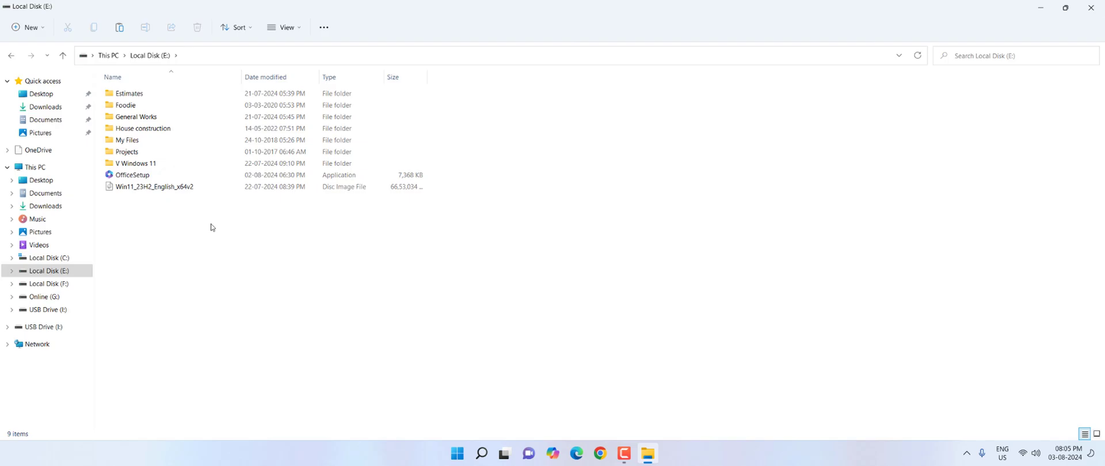
right_click(213, 229)
click(224, 238)
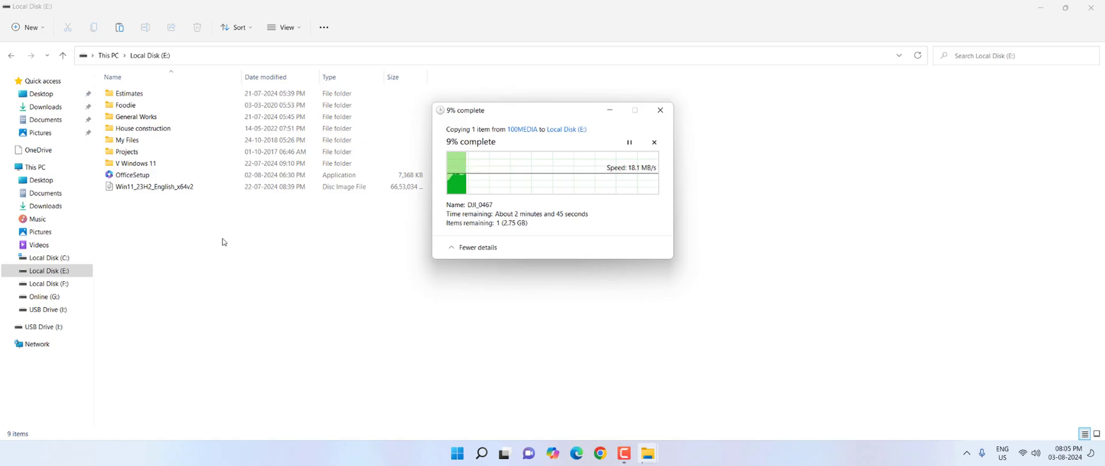
click(655, 142)
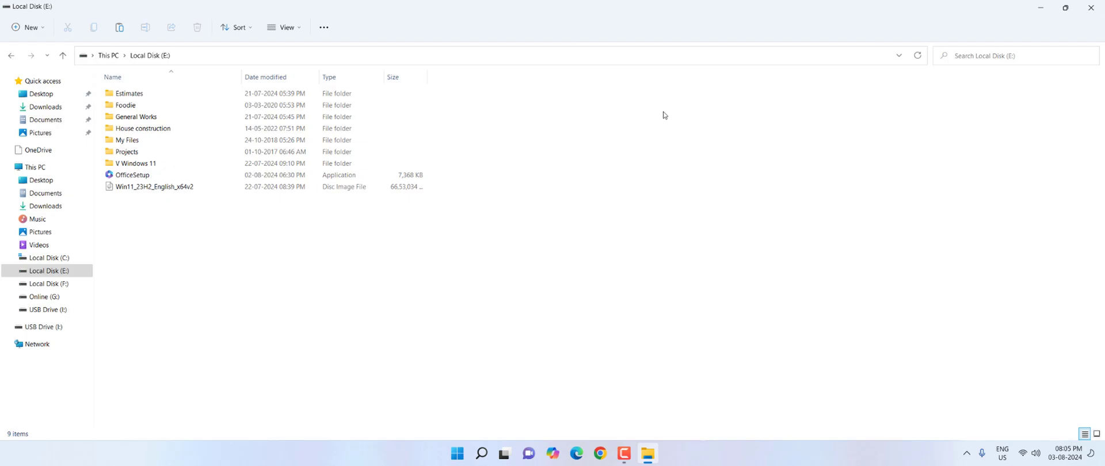
Step: Reopen File Explorer from This PC and go to Local Disk (C:) > Windows
click(1091, 7)
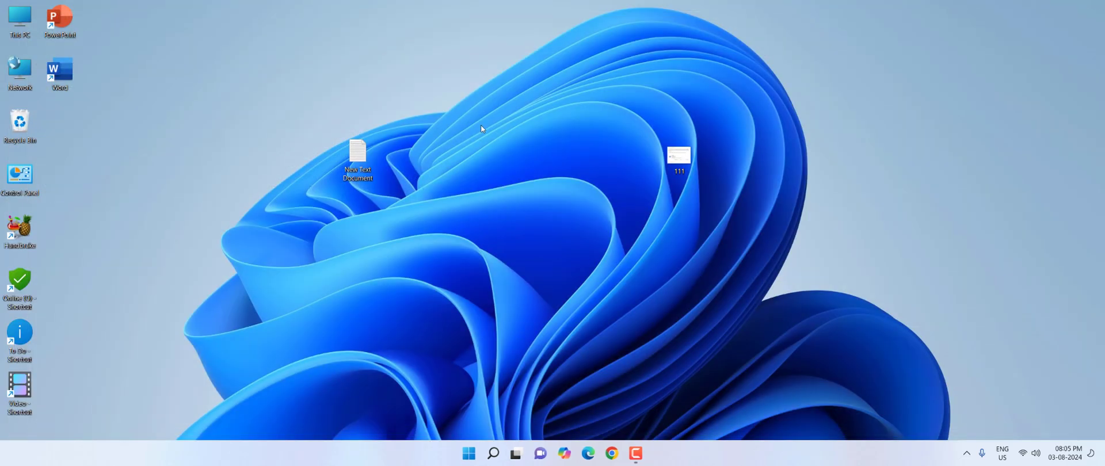
double_click(20, 18)
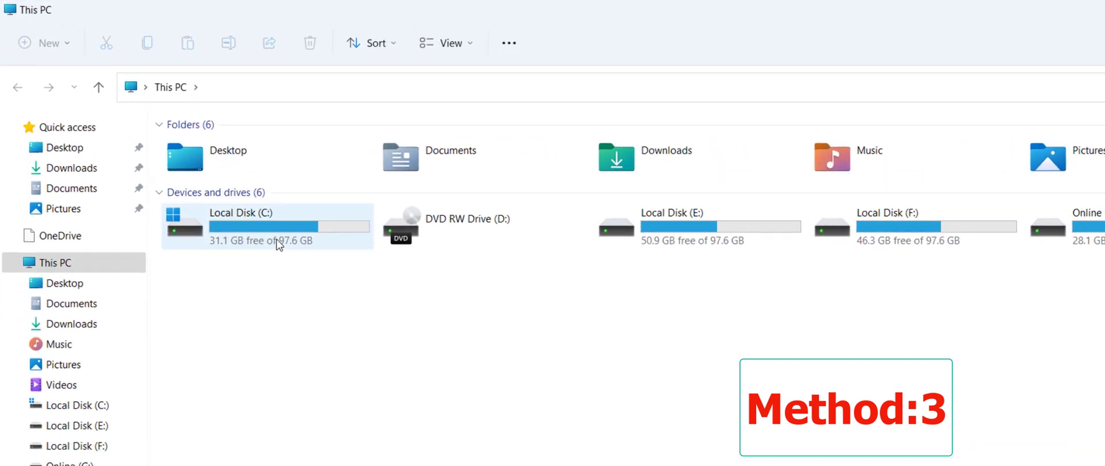
click(278, 242)
double_click(278, 242)
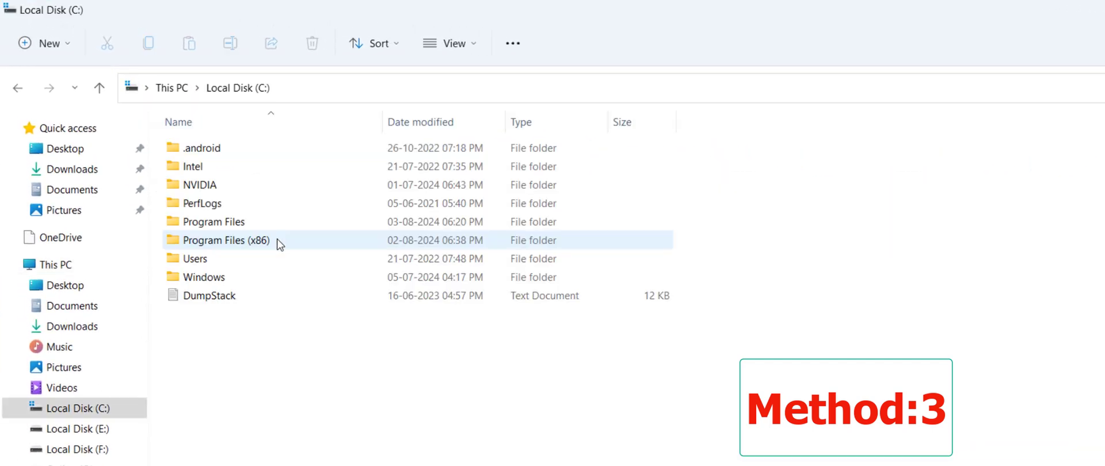
click(235, 280)
double_click(235, 281)
Step: Open System32, search for rdpclip, and run it as administrator
click(235, 281)
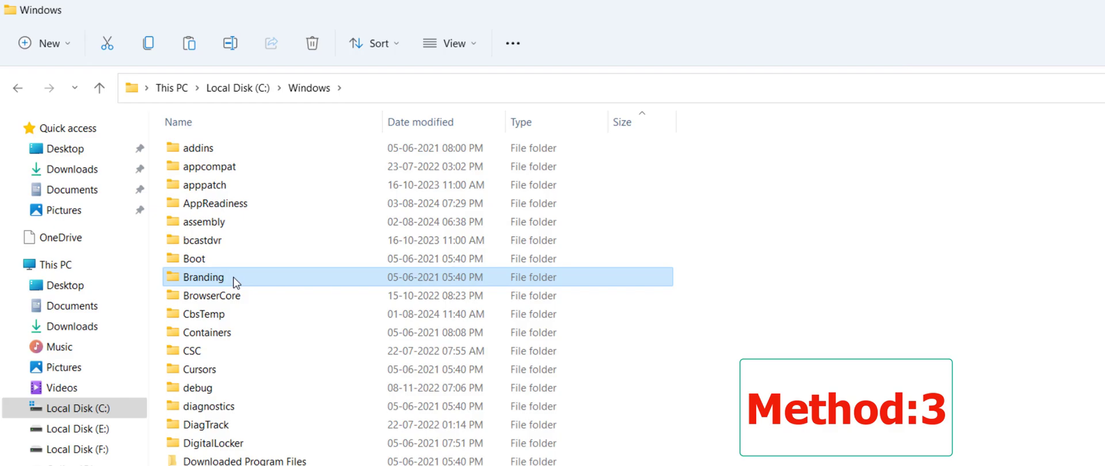
text(system)
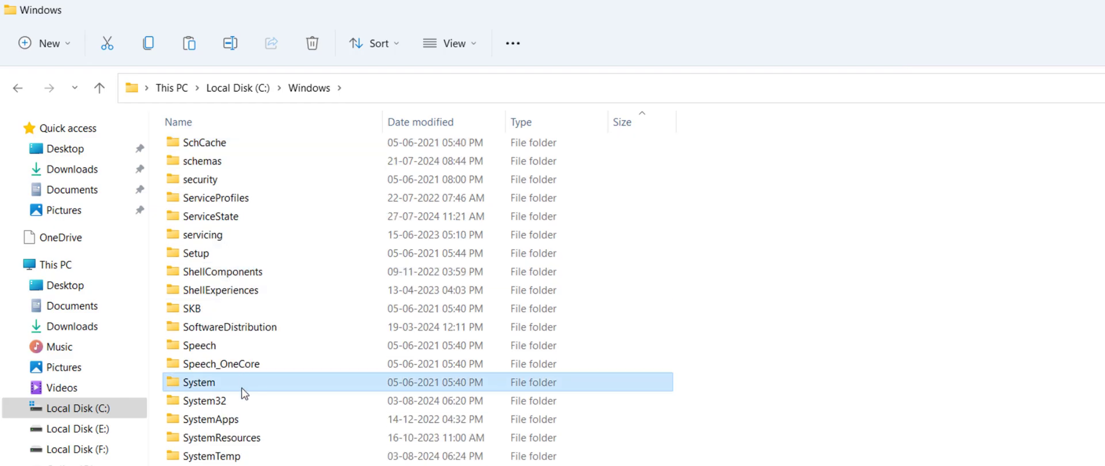
double_click(242, 407)
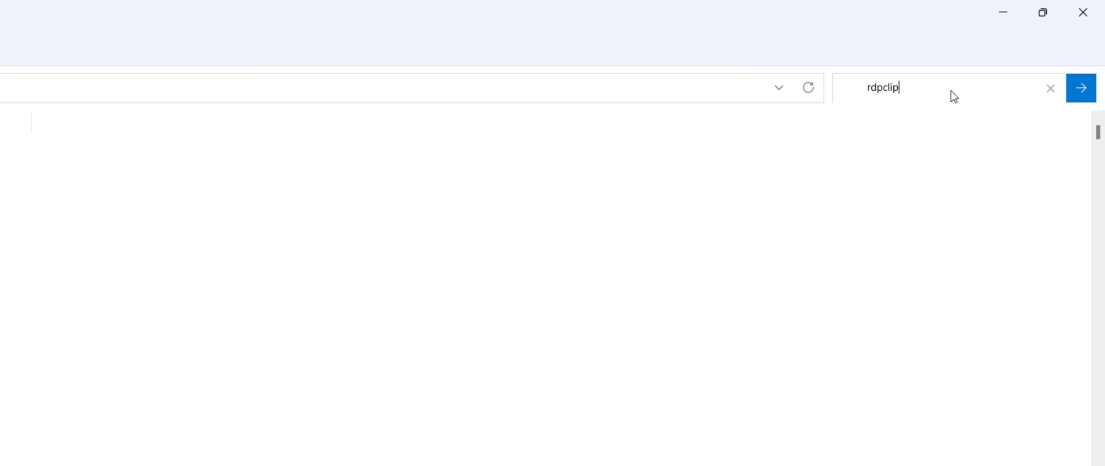
click(1082, 94)
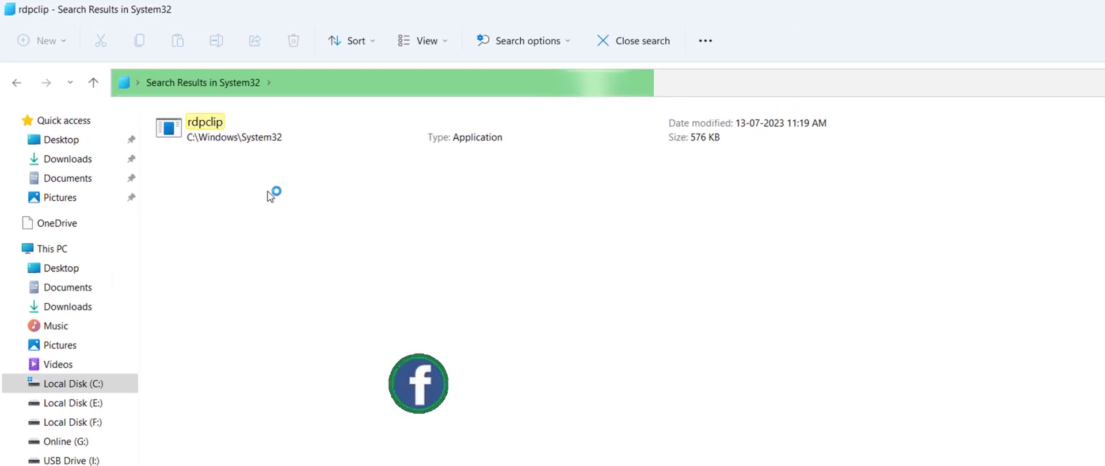
right_click(211, 146)
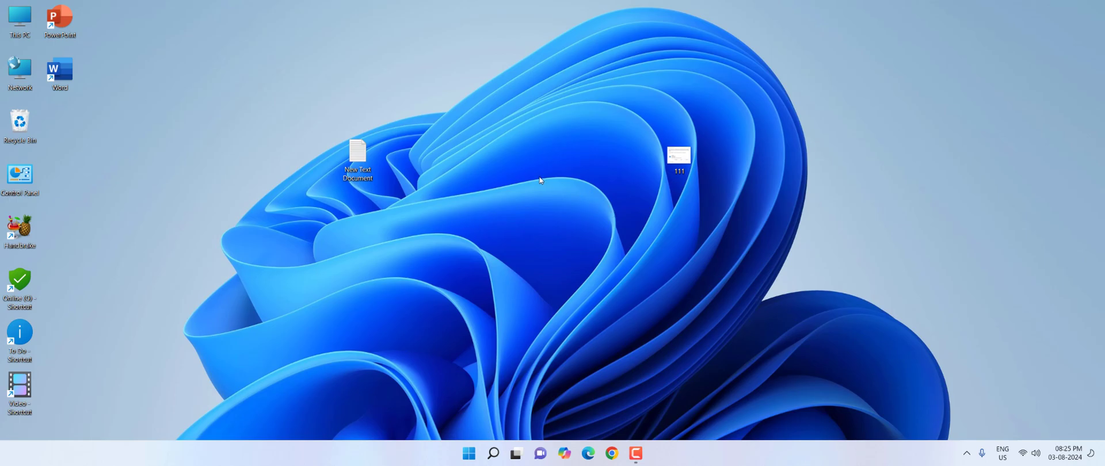
Step: Find cmd in Start search and launch Command Prompt as administrator
key(super)
text(cmd)
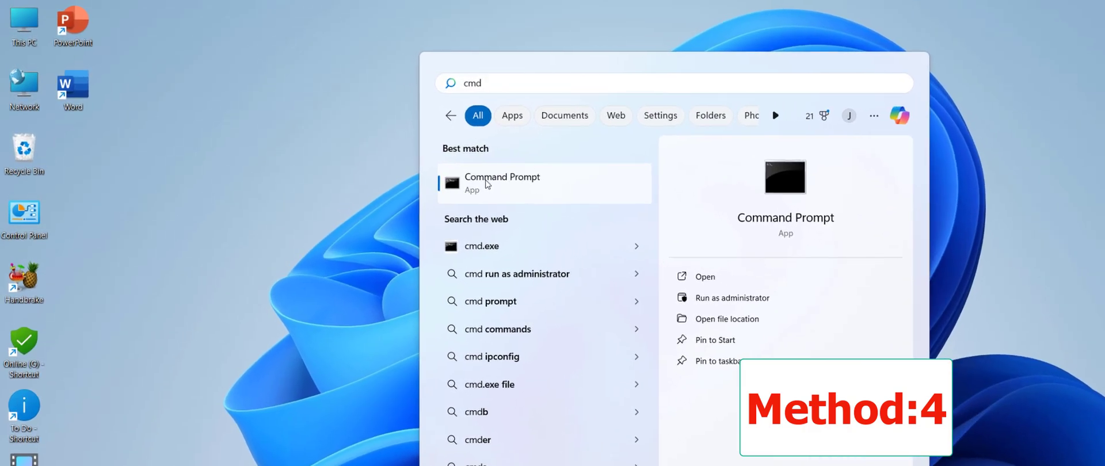
right_click(398, 150)
click(557, 203)
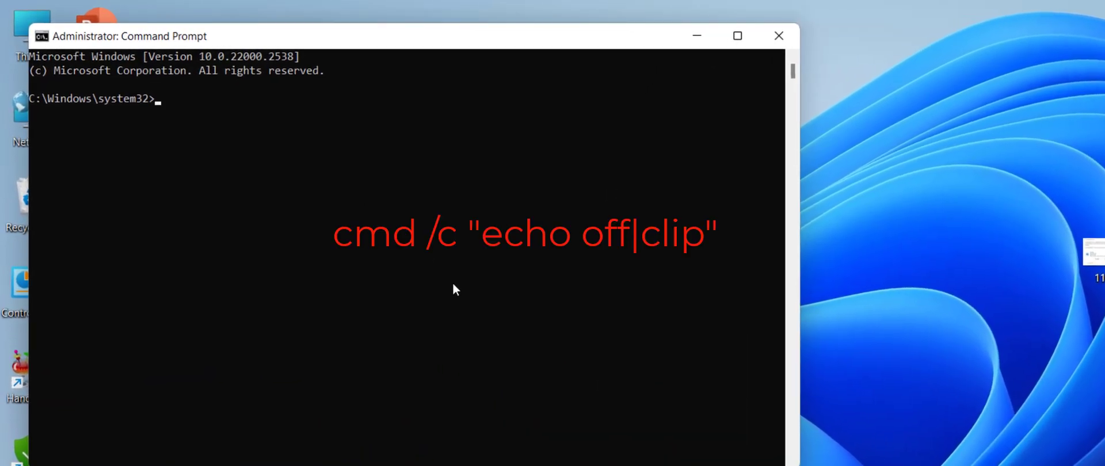
Step: Paste cmd /c "echo off|clip" at the prompt, then close the Command Prompt window
key(ctrl+v)
drag(363, 49, 492, 121)
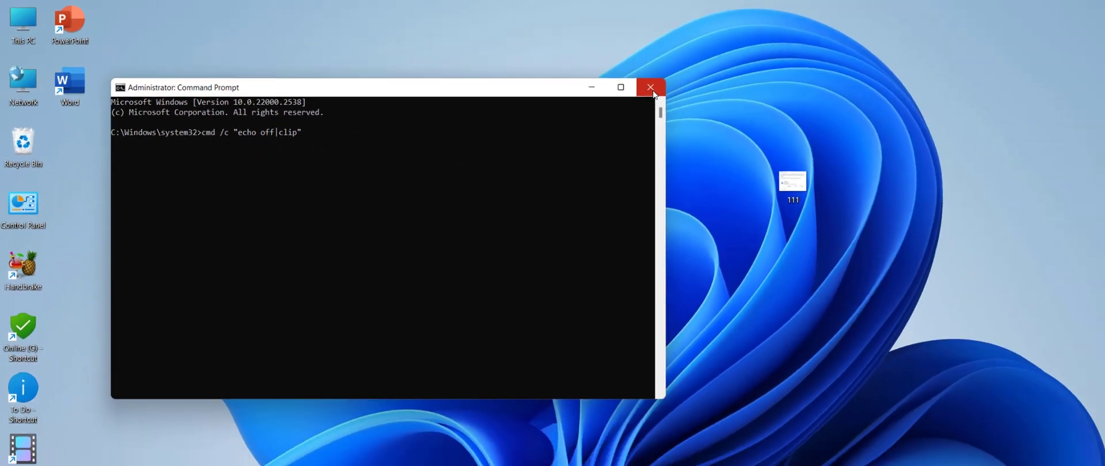
click(653, 91)
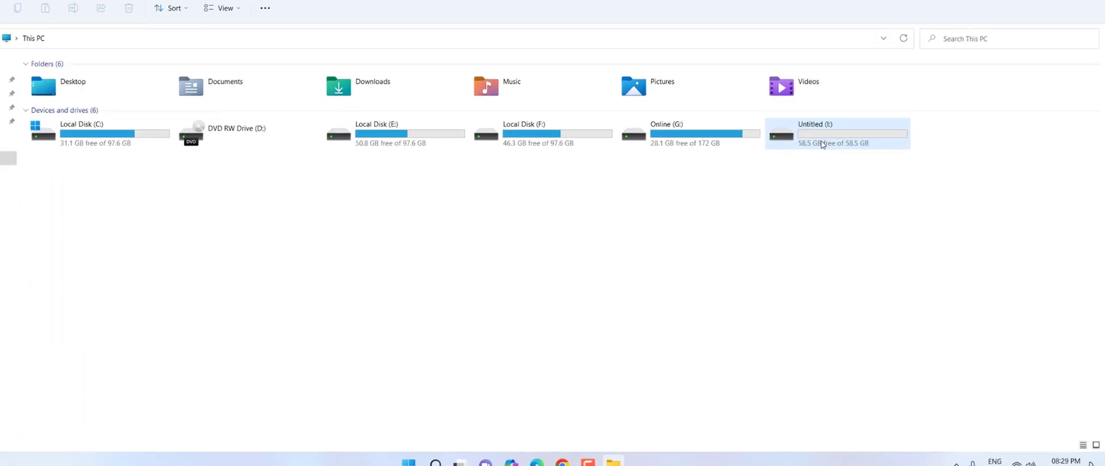
Step: Open the Format dialog for Untitled (I:) from its context menu in This PC
right_click(823, 144)
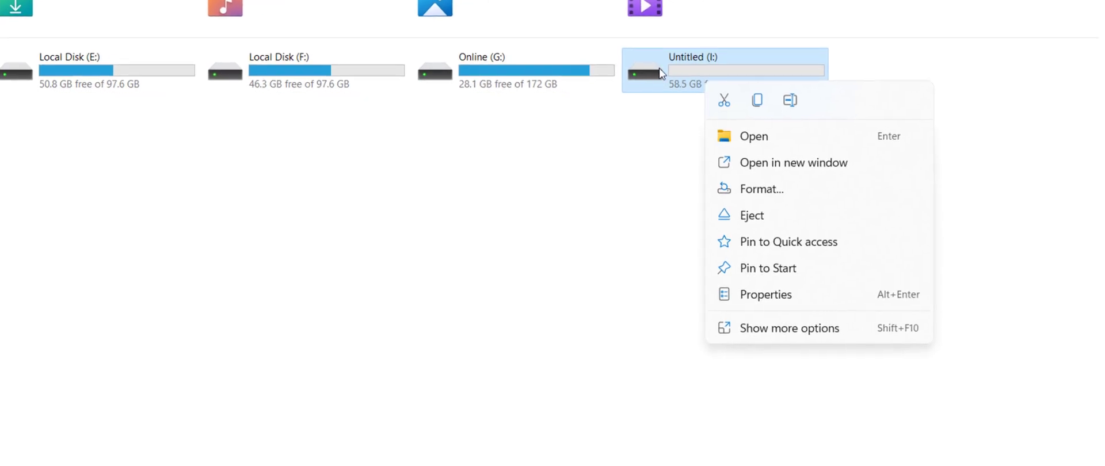
click(795, 133)
right_click(662, 67)
click(756, 174)
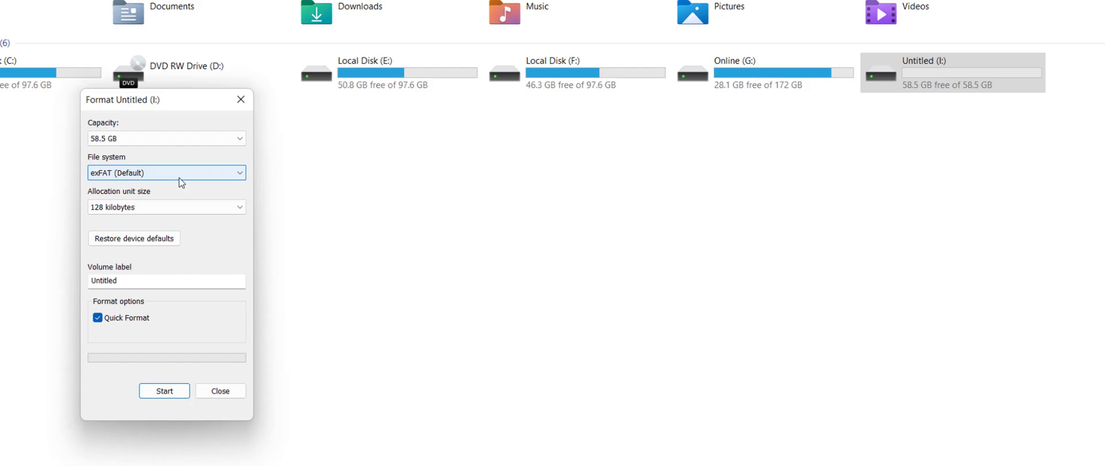
Step: Quick-format Untitled (I:) as NTFS, confirming the data-erase warning and completion notice
click(134, 169)
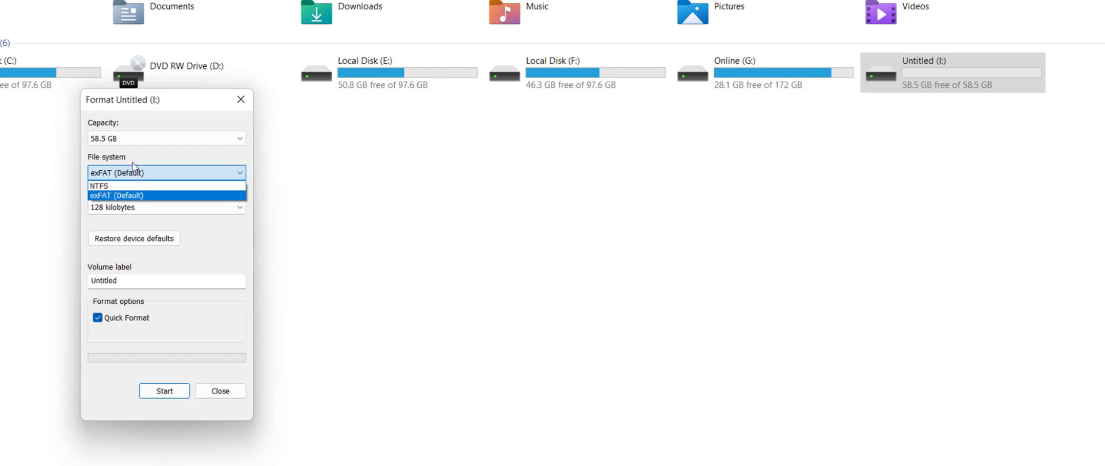
click(128, 186)
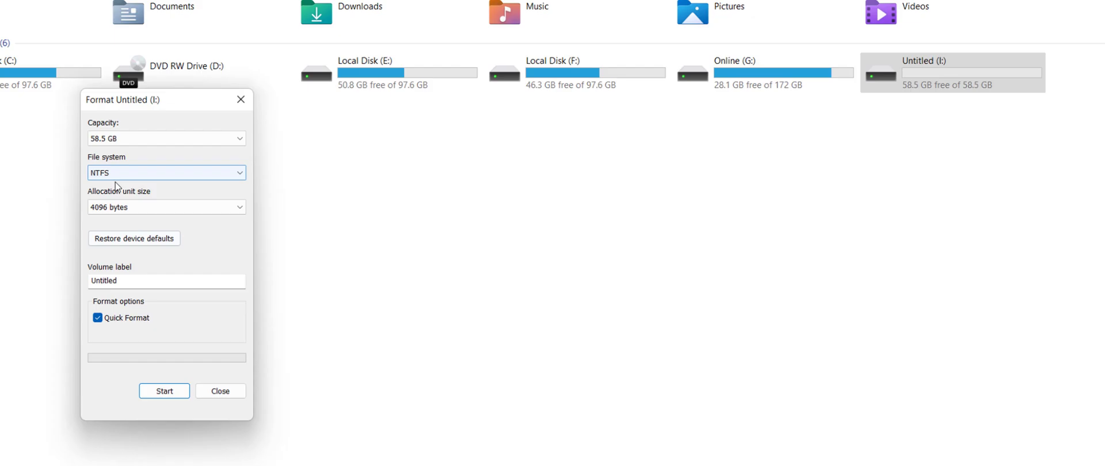
click(163, 393)
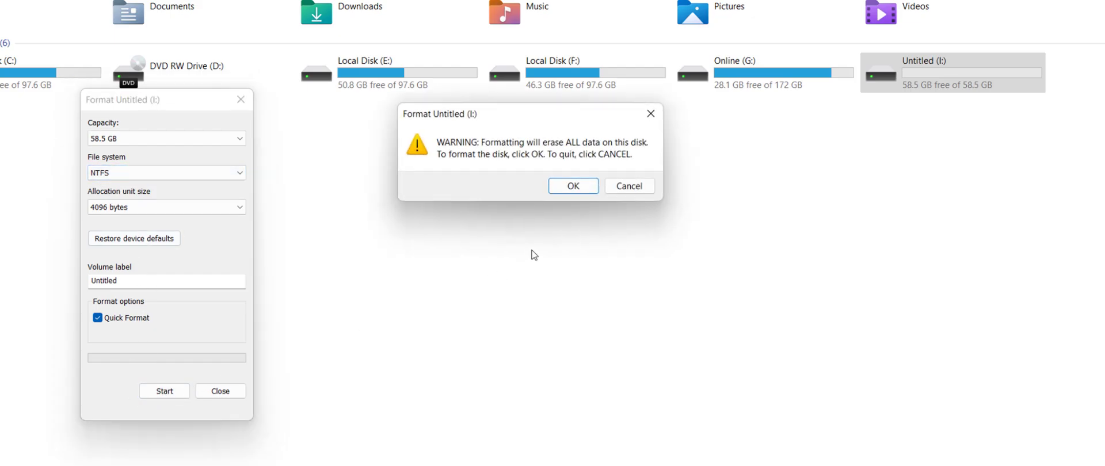
click(574, 187)
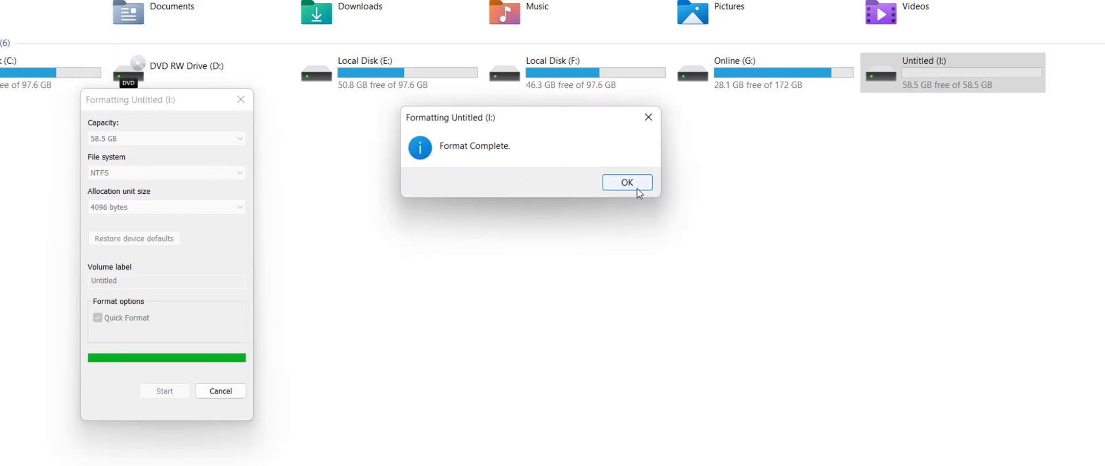
click(635, 181)
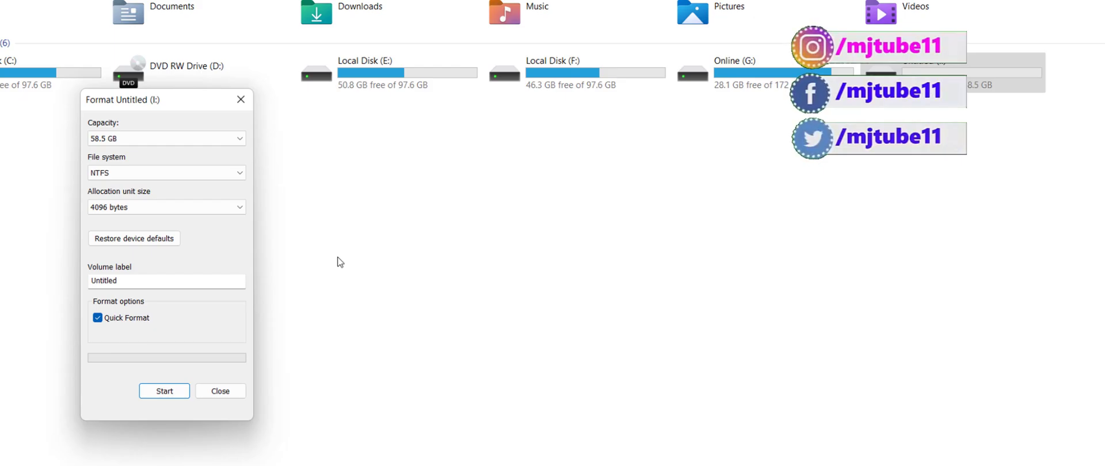
Step: Set the Format dialog's file system to exFAT (Default)
click(199, 173)
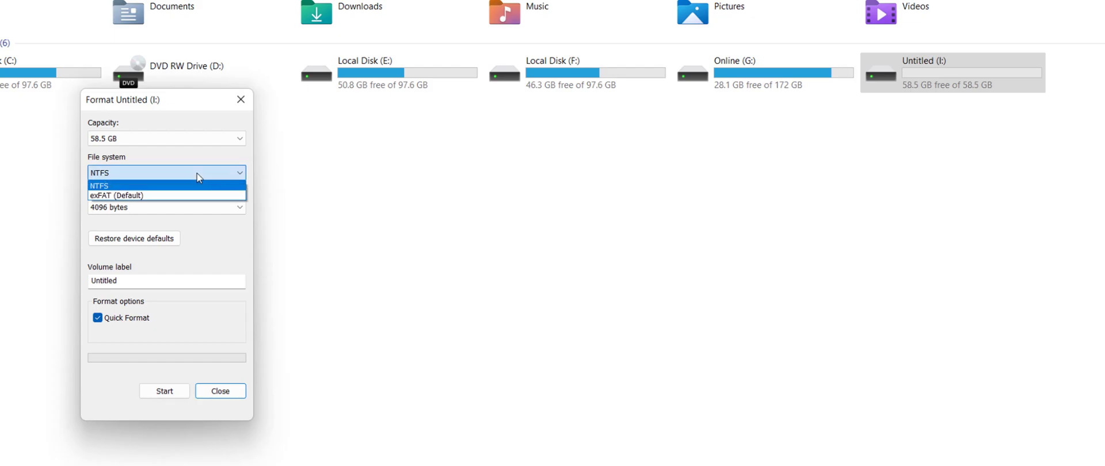
click(145, 195)
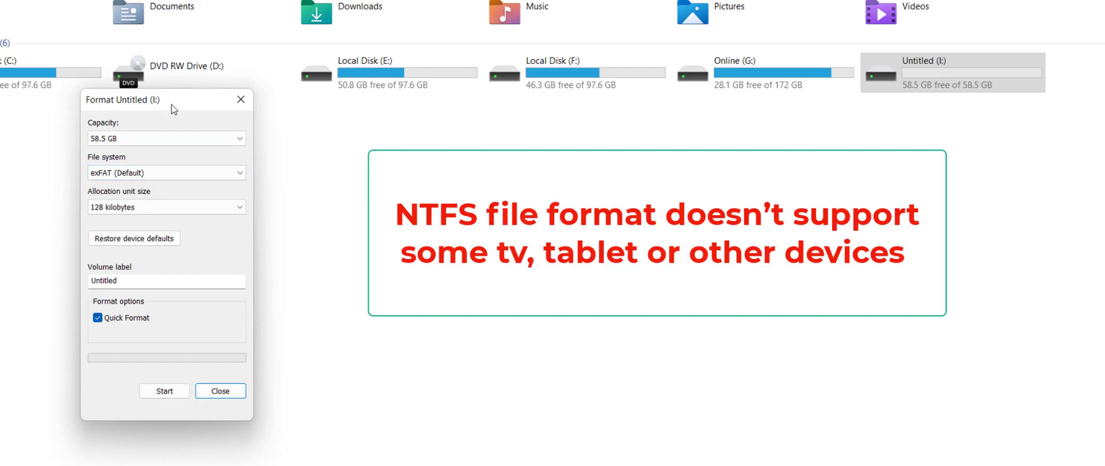
click(174, 182)
click(138, 183)
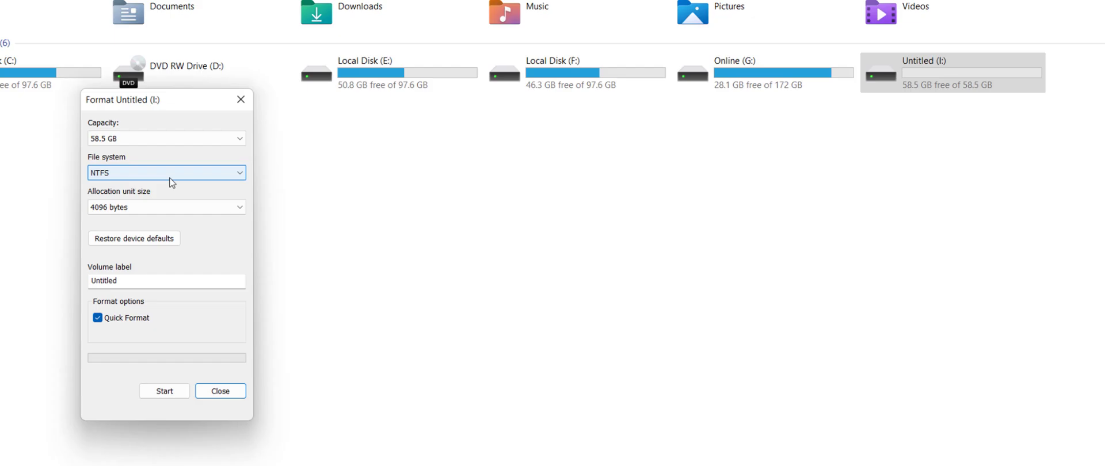
click(172, 183)
click(102, 197)
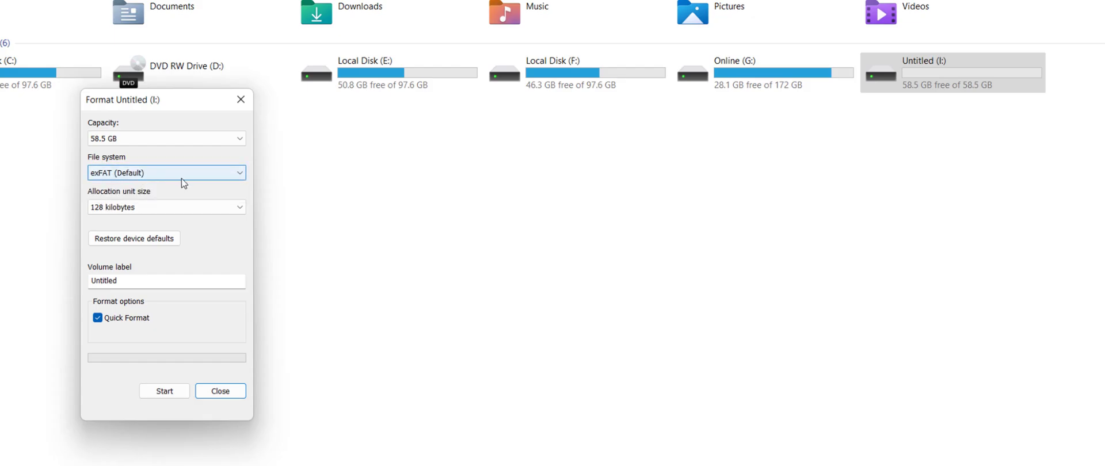
Step: Format Untitled (I:) as exFAT, confirm the erase warning, and close the Format window
click(165, 391)
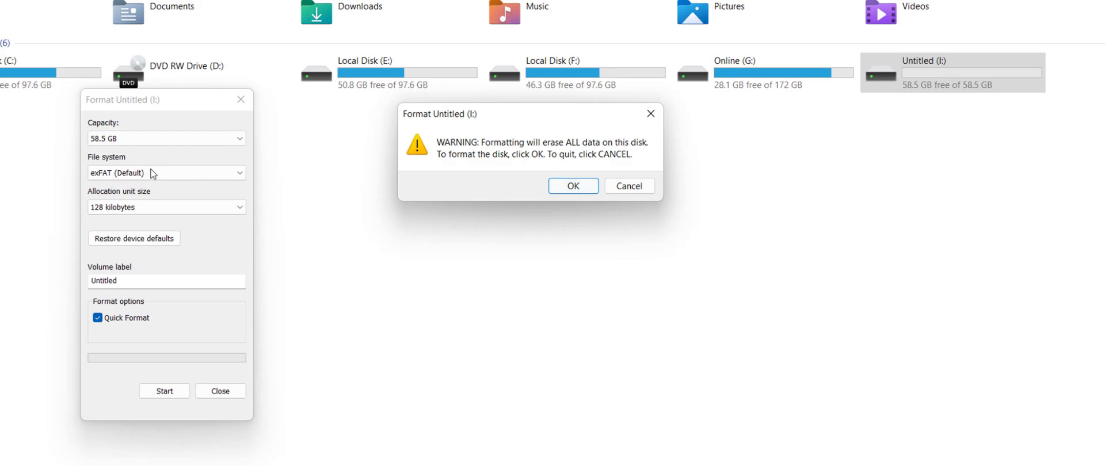
click(558, 185)
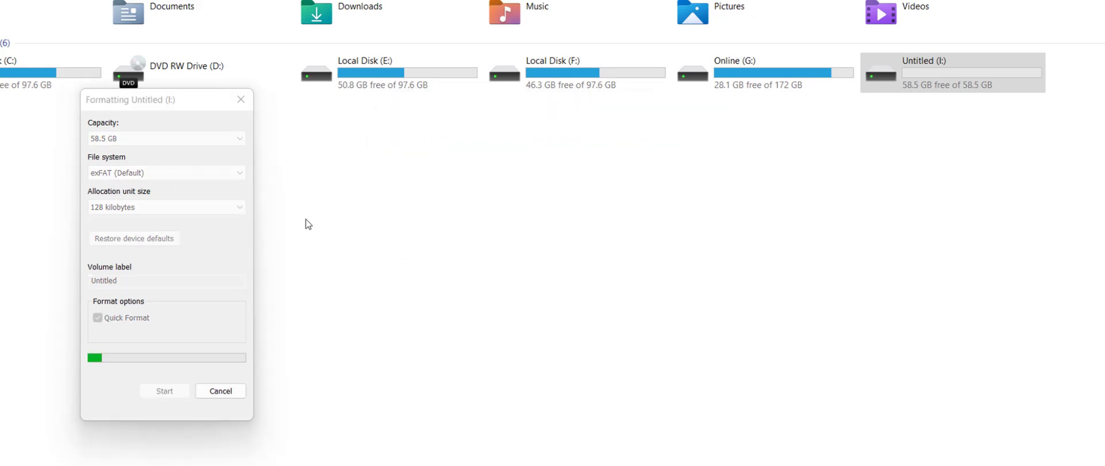
click(653, 186)
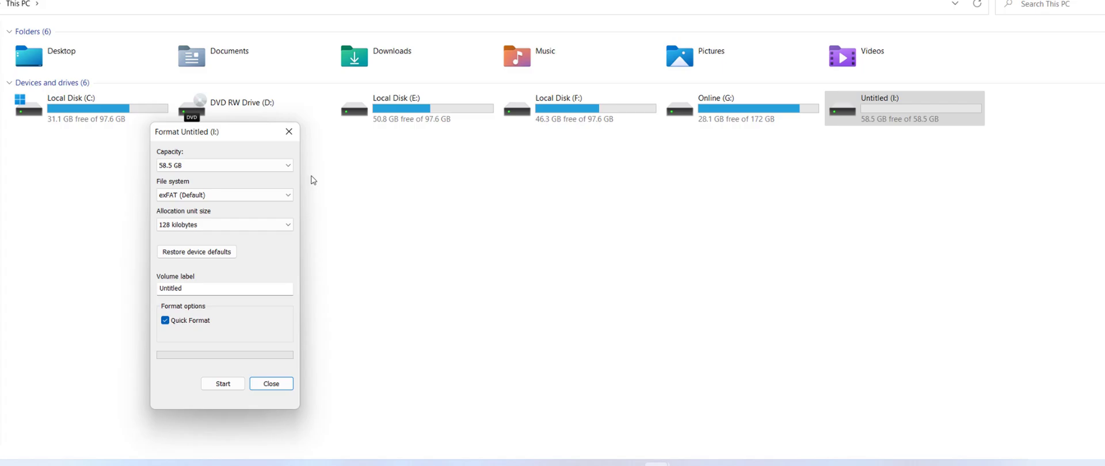
click(271, 383)
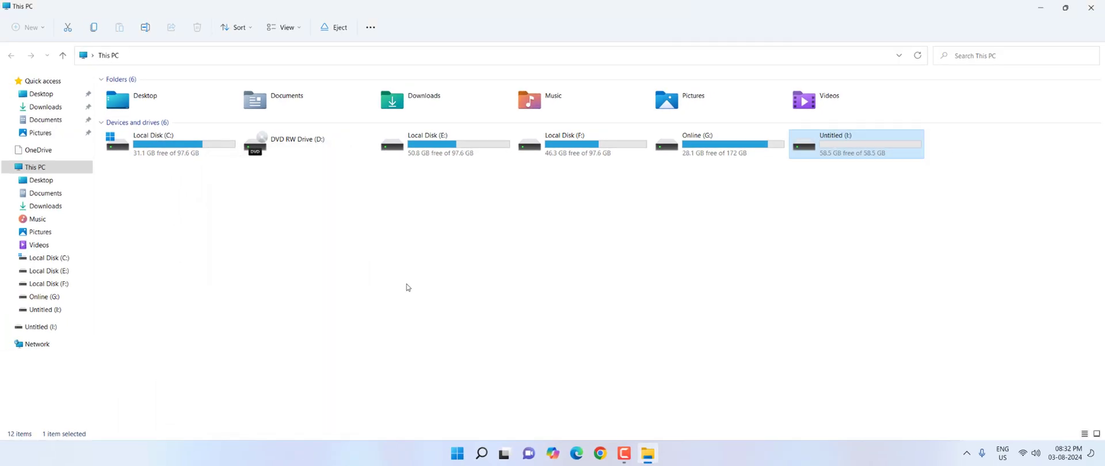